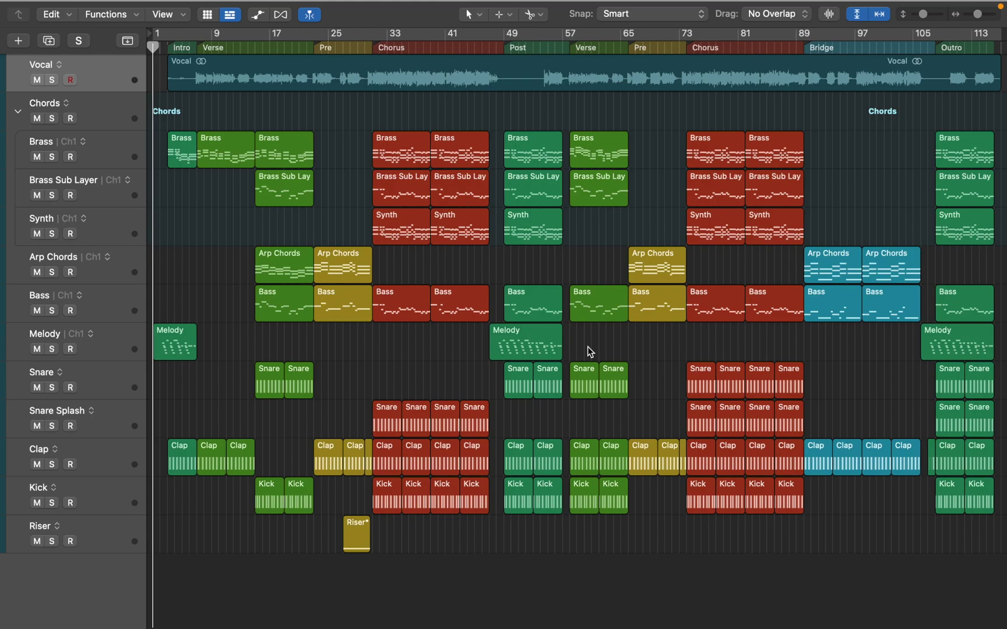
Step: Show the mixer, cycle over the chorus Kick regions at bar 33, and play them
{"action": "key", "text": "x"}
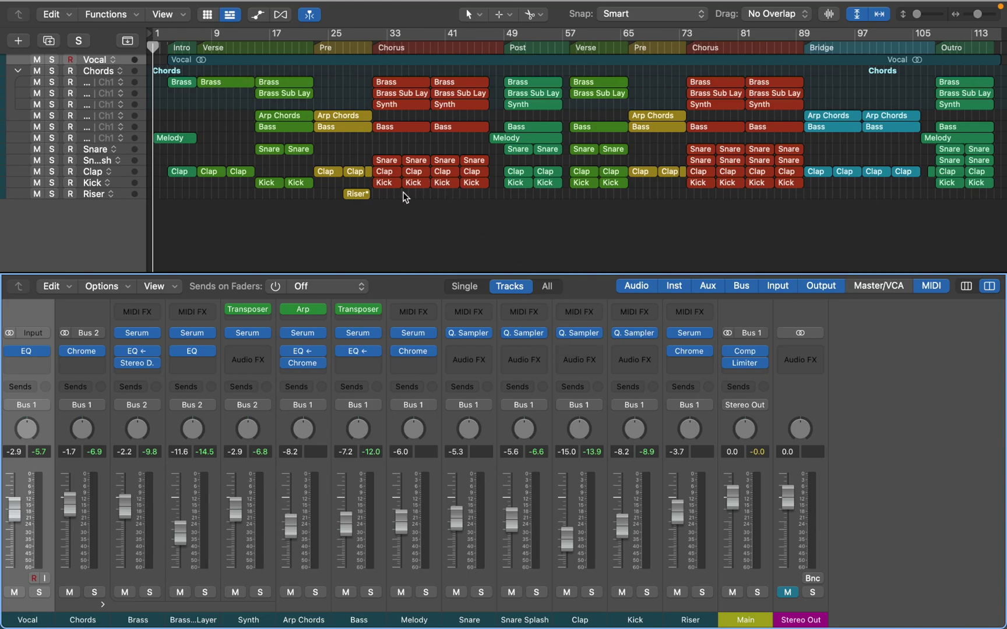
{"action": "left_click_drag", "start_coordinate": [380, 206], "coordinate": [477, 184]}
{"action": "key", "text": "space"}
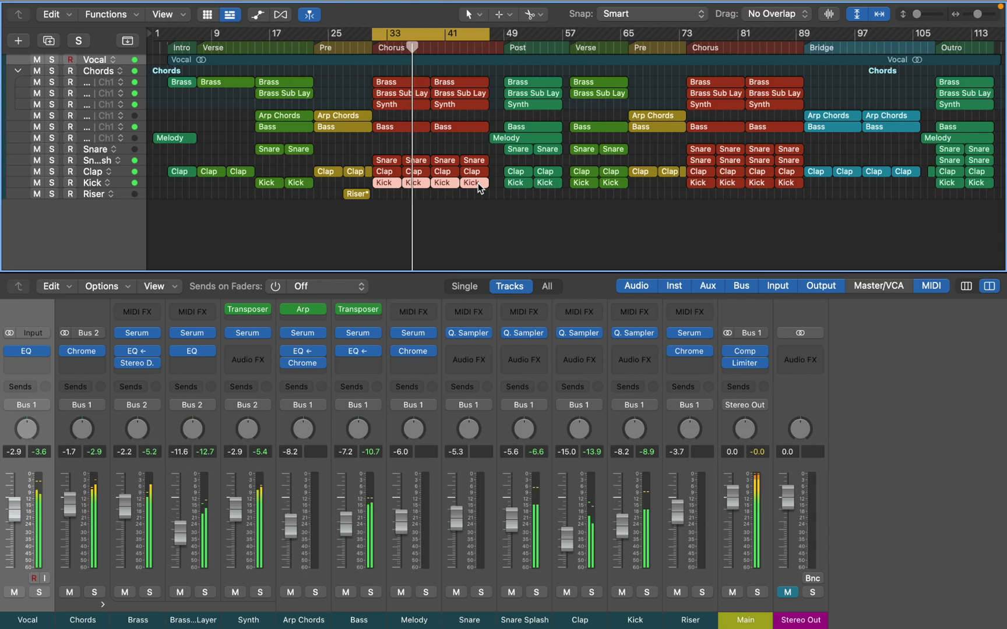
Step: Replay the chorus from bar 33, then unmute the Stereo Out channel
{"action": "key", "text": "space"}
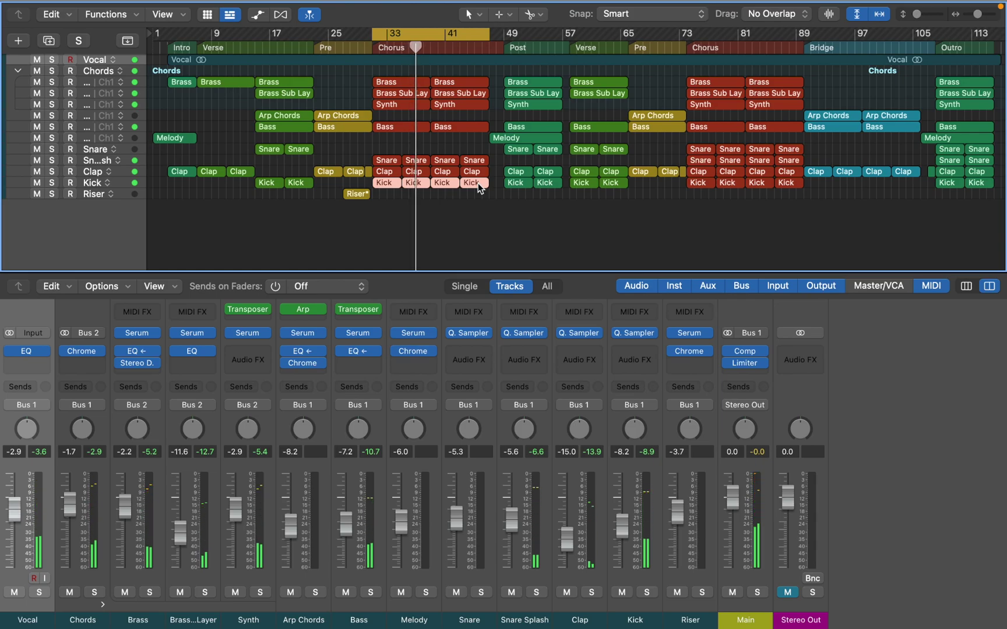
{"action": "mouse_move", "coordinate": [727, 362]}
{"action": "key", "text": "space"}
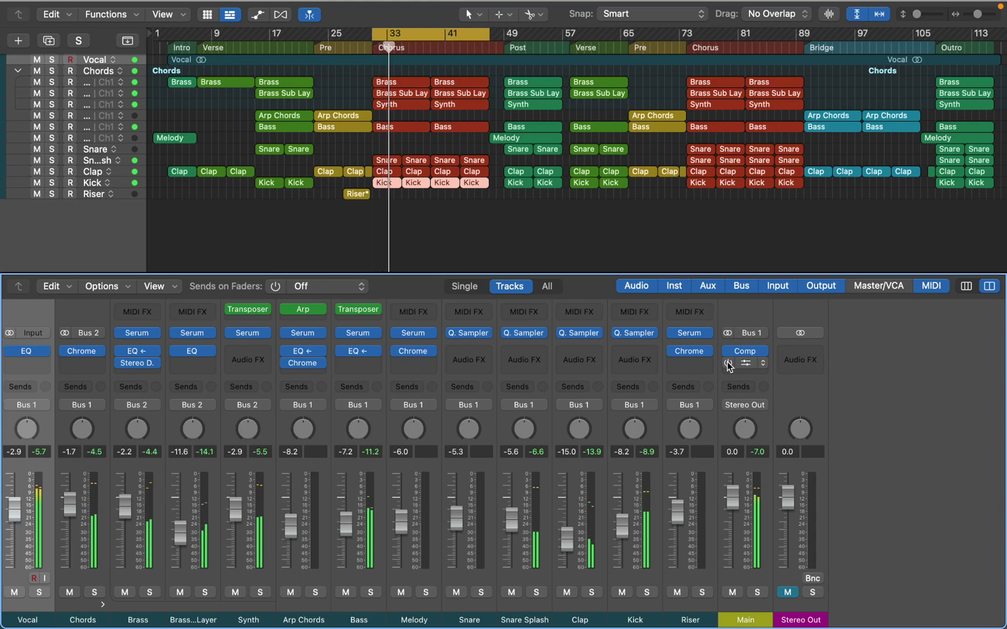
{"action": "key", "text": "space"}
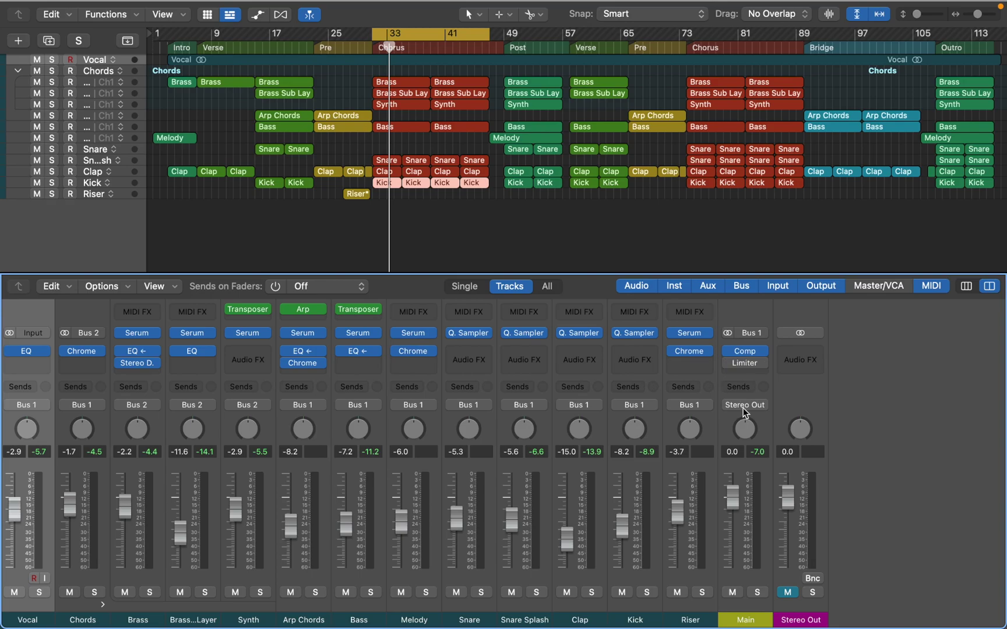
{"action": "left_click", "coordinate": [789, 589]}
Step: Hide the mixer, clear the region selection and return the playhead to the start
{"action": "key", "text": "x"}
{"action": "left_click", "coordinate": [788, 587]}
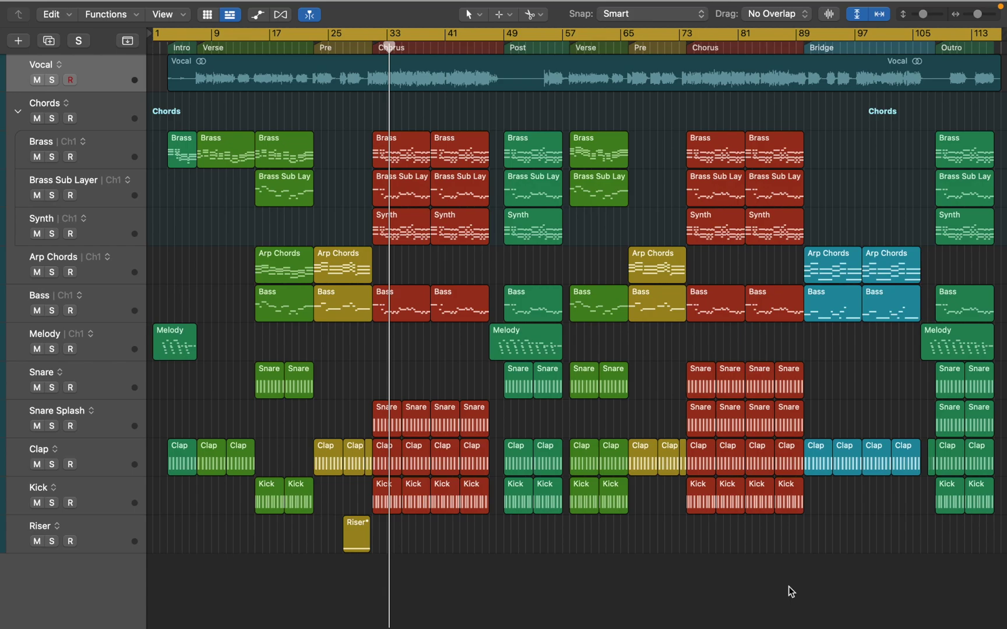
{"action": "key", "text": "Return"}
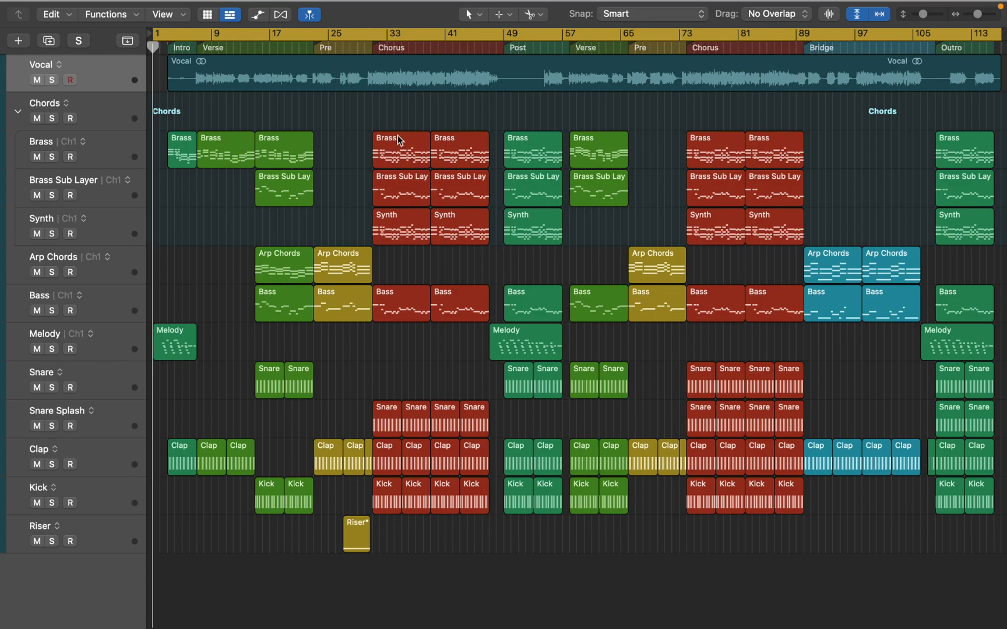
Step: Solo-play the chorus Brass, Brass Sub Layer and Synth regions, then unsolo and rewind
{"action": "left_click_drag", "start_coordinate": [386, 123], "coordinate": [451, 221]}
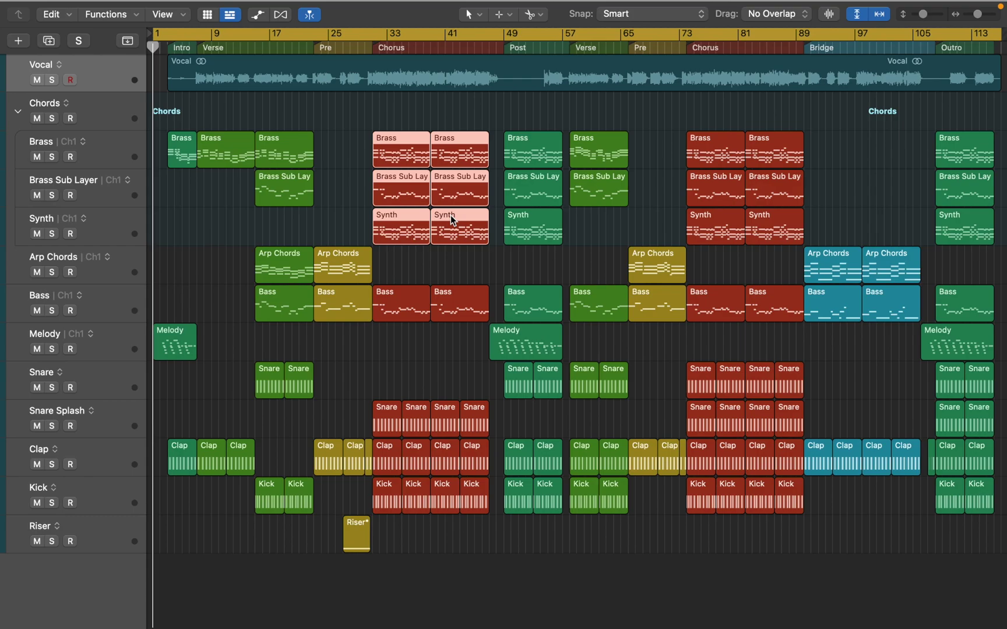
{"action": "key", "text": "ctrl+s"}
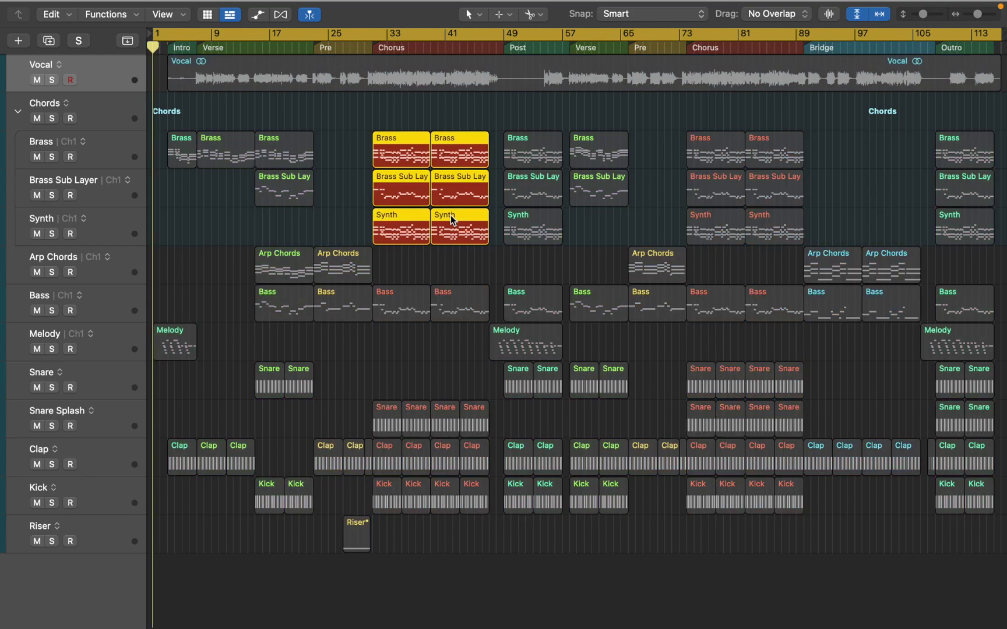
{"action": "key", "text": "shift+space"}
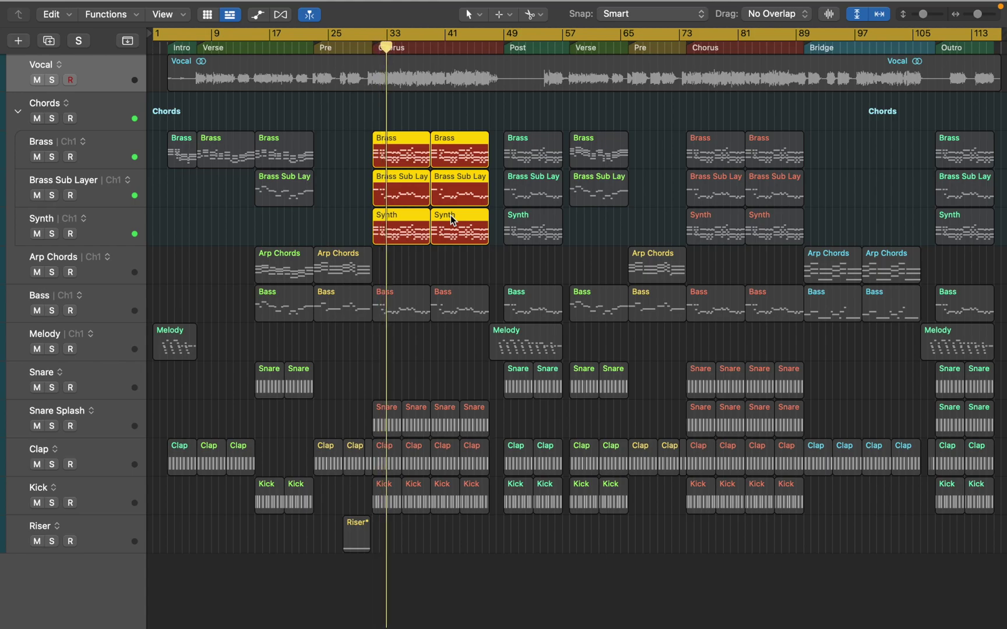
{"action": "key", "text": "space"}
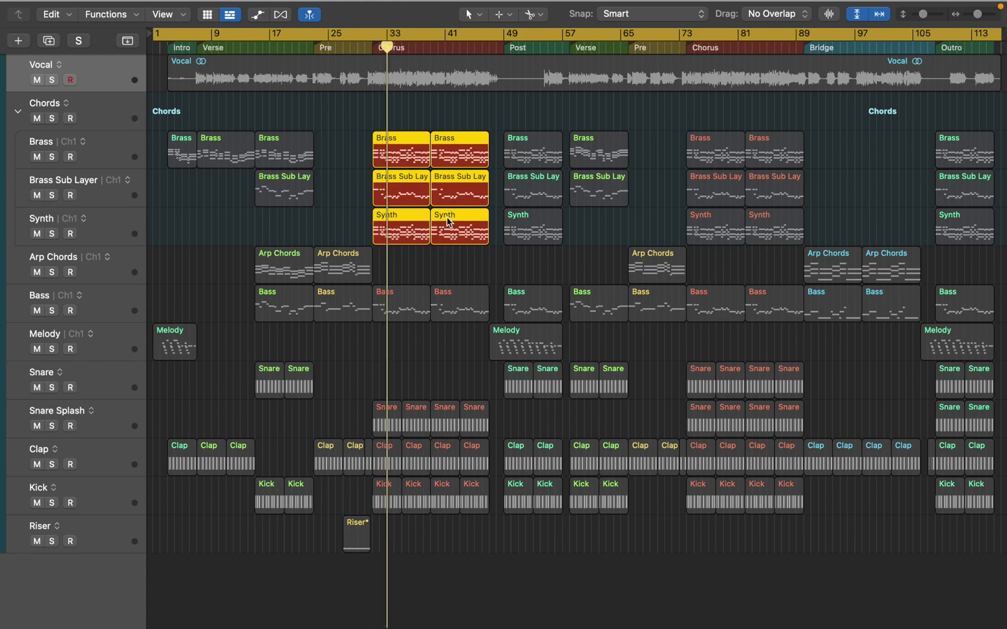
{"action": "key", "text": "ctrl+s"}
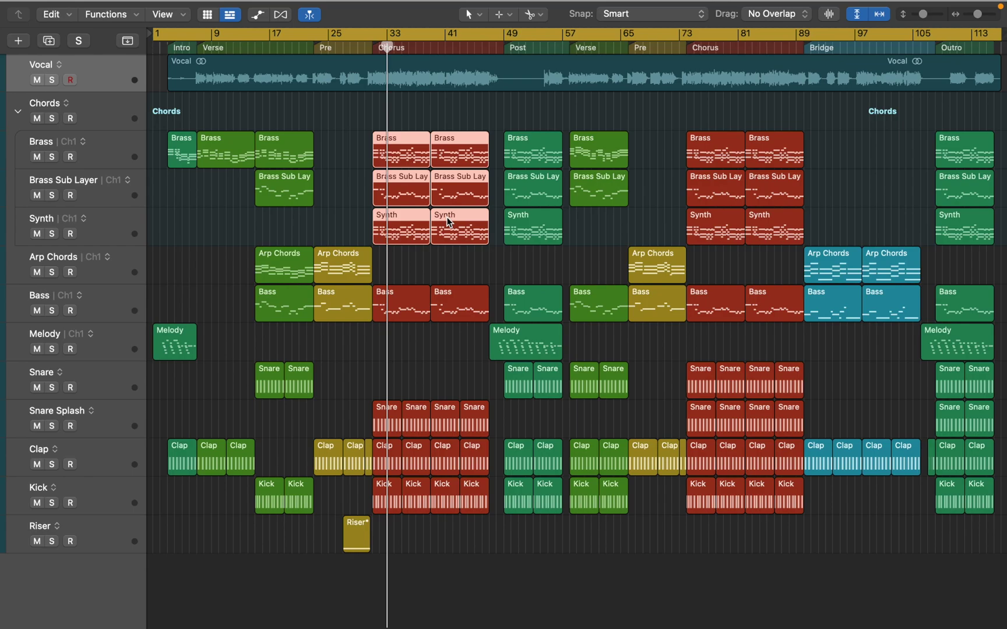
{"action": "key", "text": "Return"}
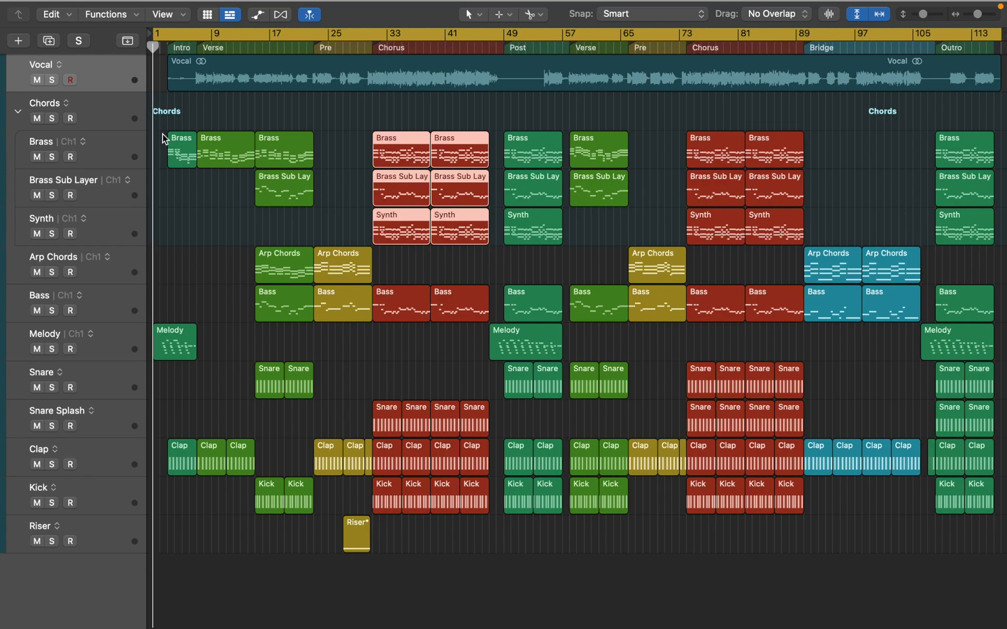
Step: Collapse Chords and make a summing stack of Snare, Snare Splash and Clap
{"action": "left_click", "coordinate": [18, 111]}
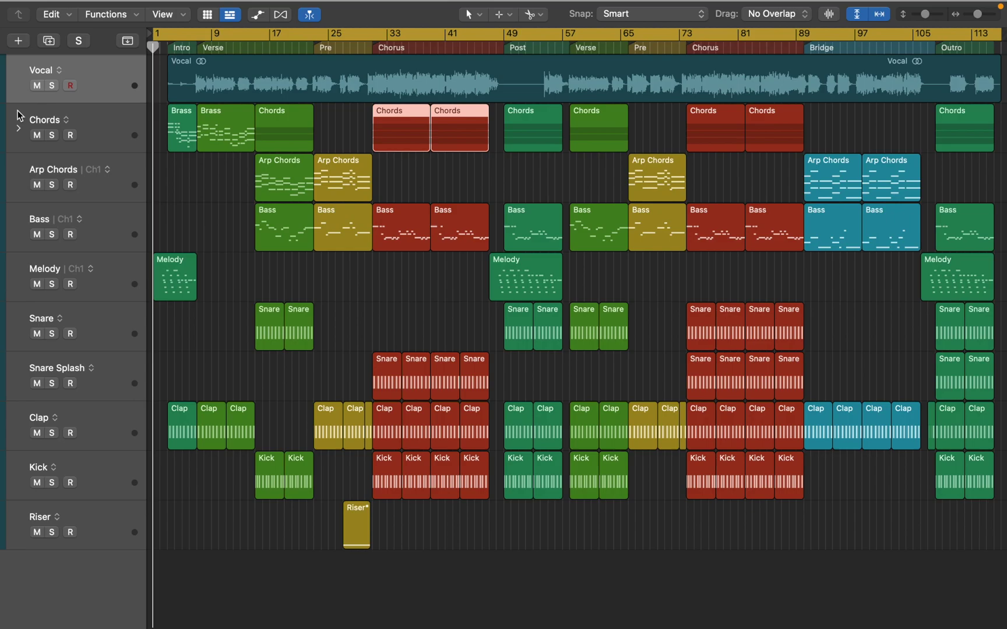
{"action": "left_click", "coordinate": [84, 310]}
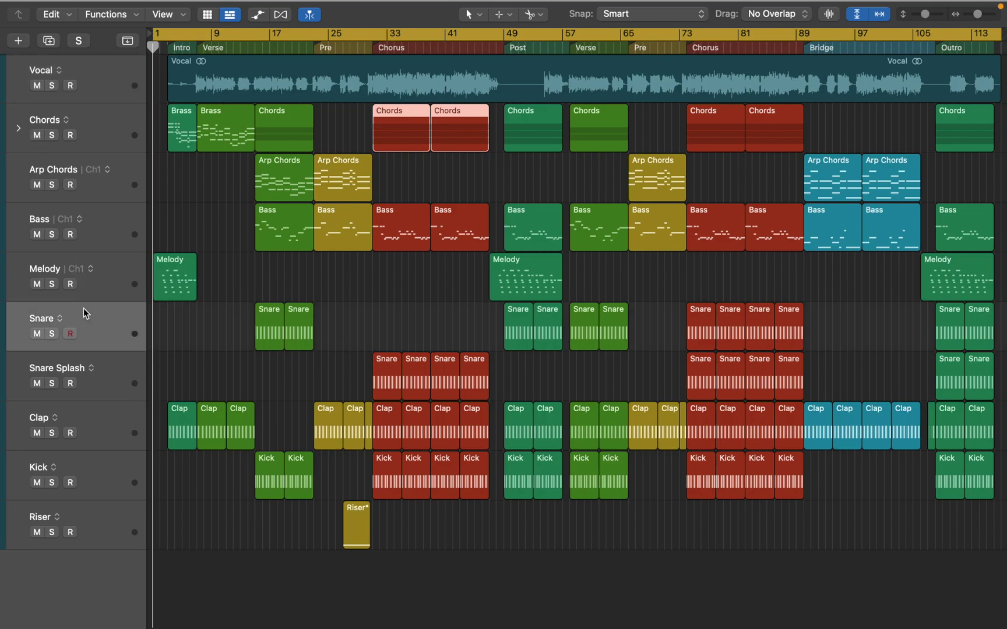
{"action": "left_click", "coordinate": [91, 366], "text": "shift"}
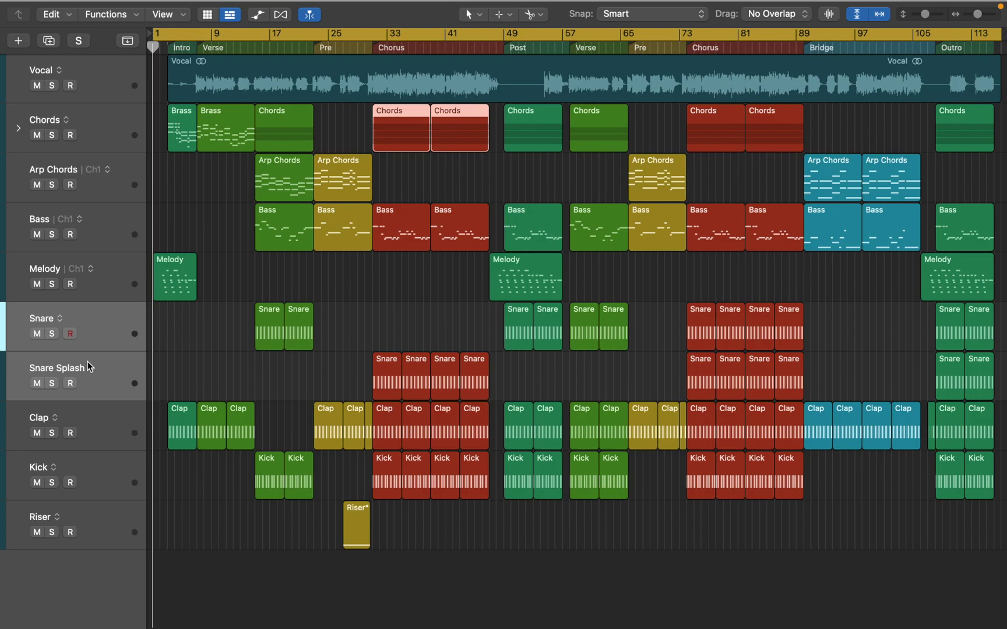
{"action": "left_click", "coordinate": [87, 414], "text": "shift"}
{"action": "right_click", "coordinate": [87, 414]}
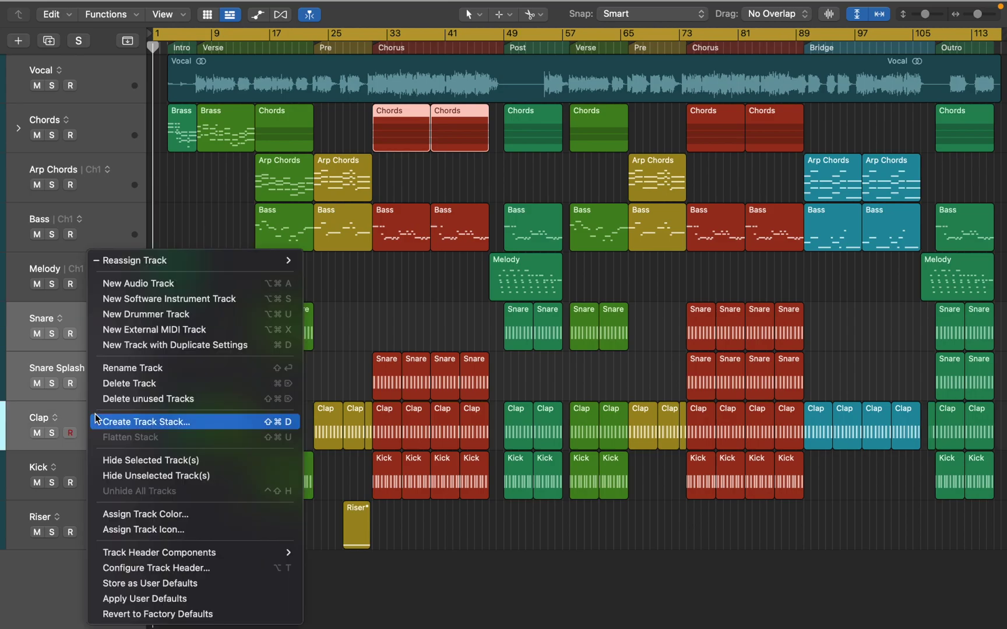
{"action": "left_click", "coordinate": [98, 419]}
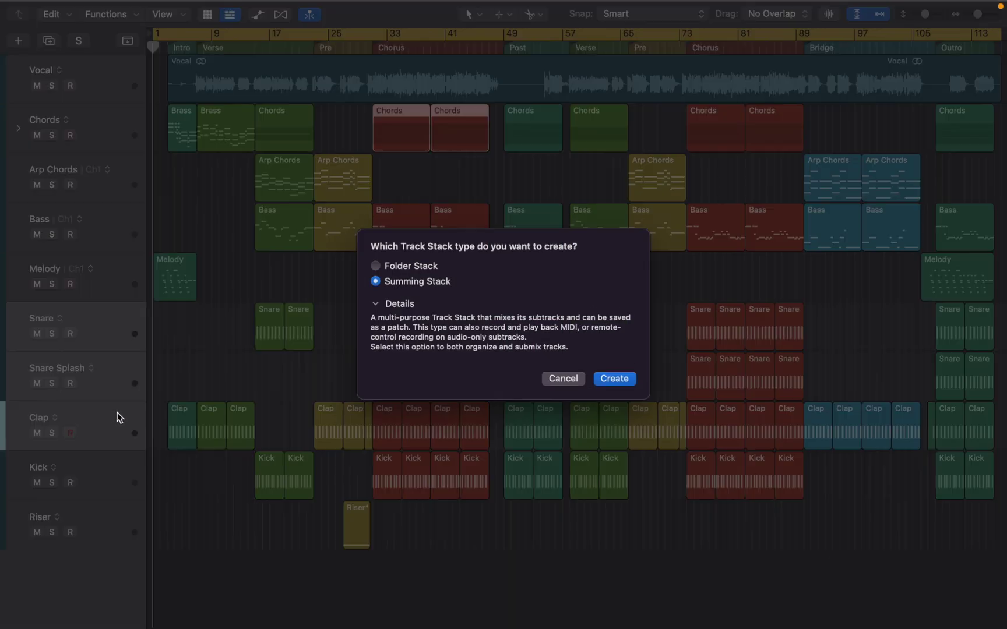
{"action": "left_click", "coordinate": [602, 379]}
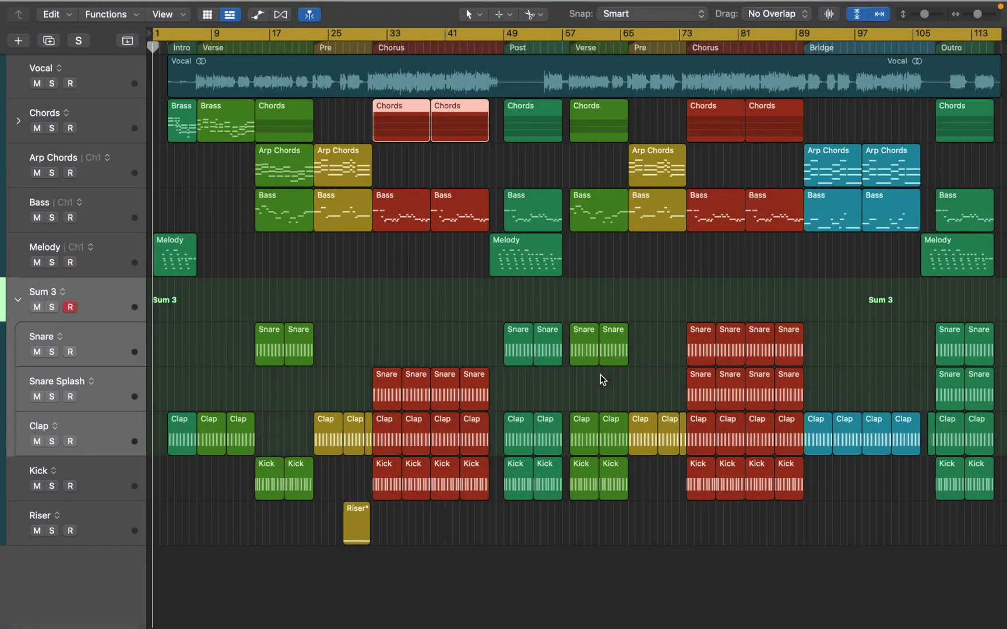
Step: Rename the new stack to 'Drums' and collapse it
{"action": "double_click", "coordinate": [43, 291]}
{"action": "type", "text": "Drums"}
{"action": "key", "text": "Return"}
{"action": "left_click", "coordinate": [16, 301]}
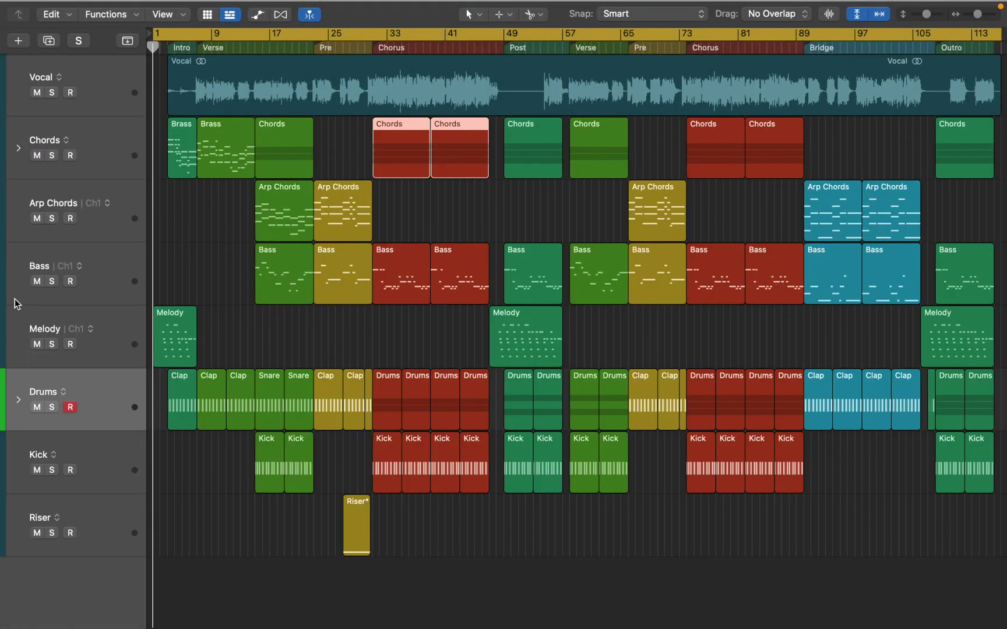
Step: Select the Vocal track and bring up the File menu's Export options
{"action": "left_click", "coordinate": [109, 104]}
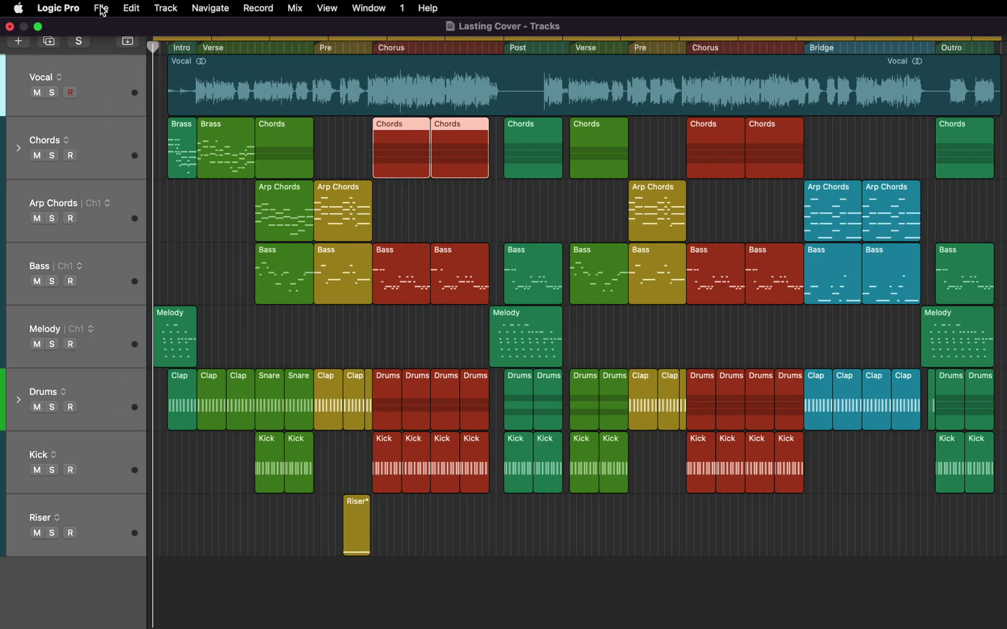
{"action": "left_click", "coordinate": [100, 9]}
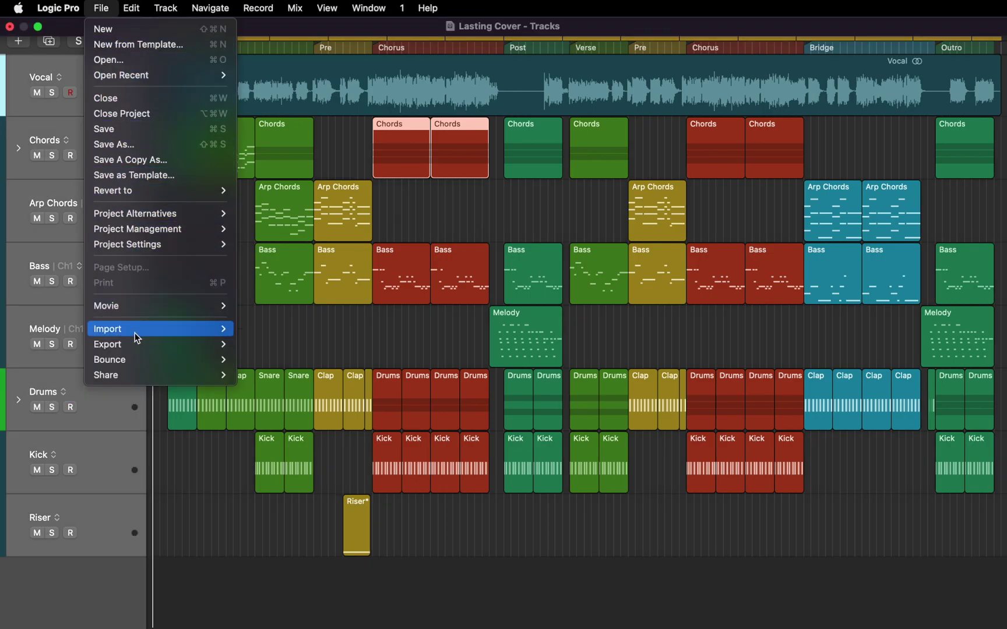
{"action": "mouse_move", "coordinate": [133, 341]}
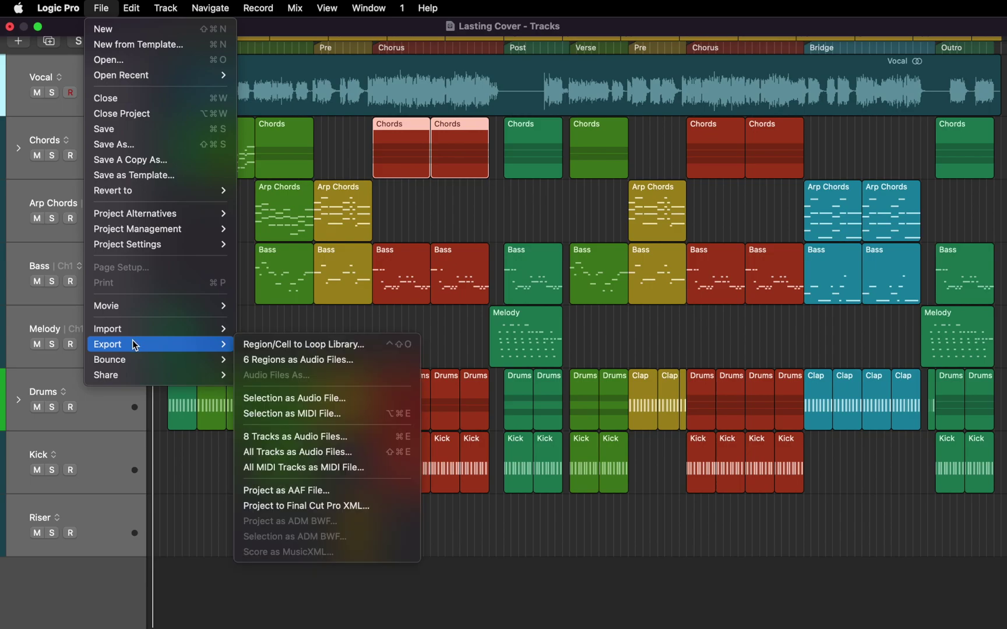
Step: Export all tracks as audio files, with Desktop as the destination
{"action": "left_click", "coordinate": [272, 455]}
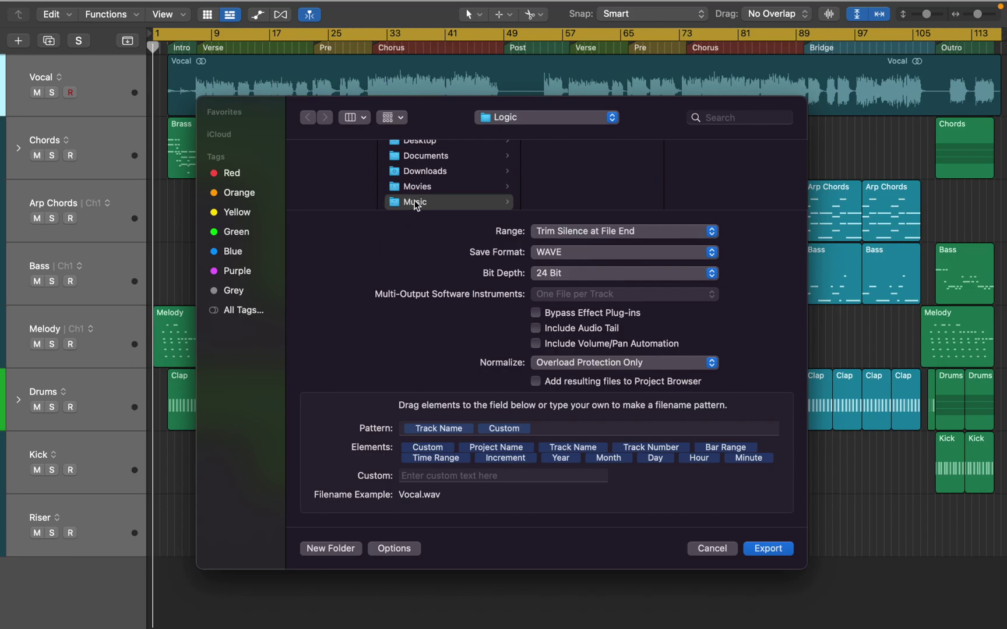
{"action": "scroll", "coordinate": [419, 201], "scroll_direction": "up", "scroll_amount": 3}
{"action": "left_click", "coordinate": [419, 182]}
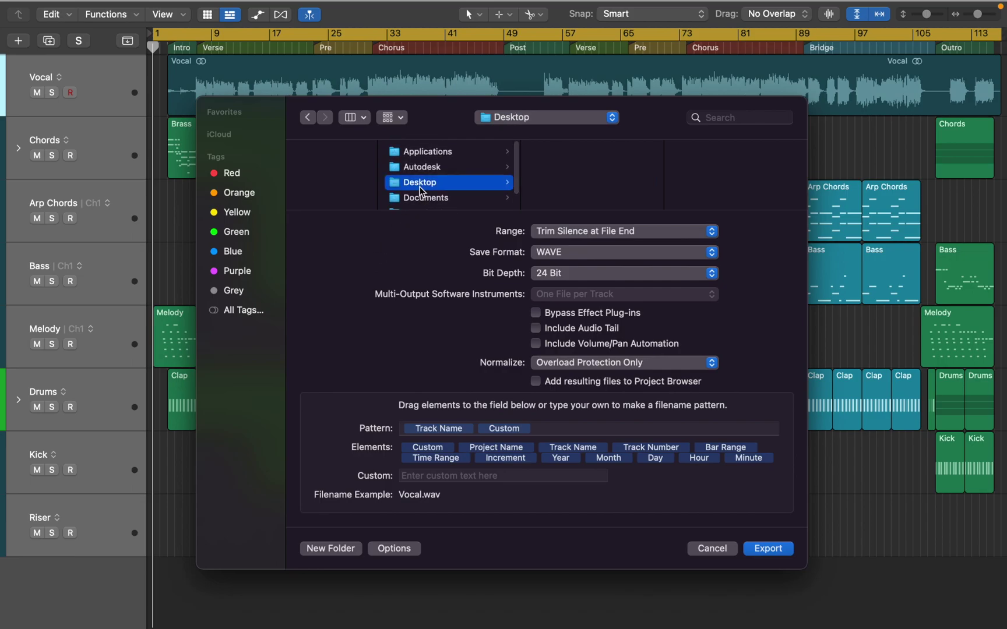
{"action": "scroll", "coordinate": [419, 192], "scroll_direction": "down", "scroll_amount": 1}
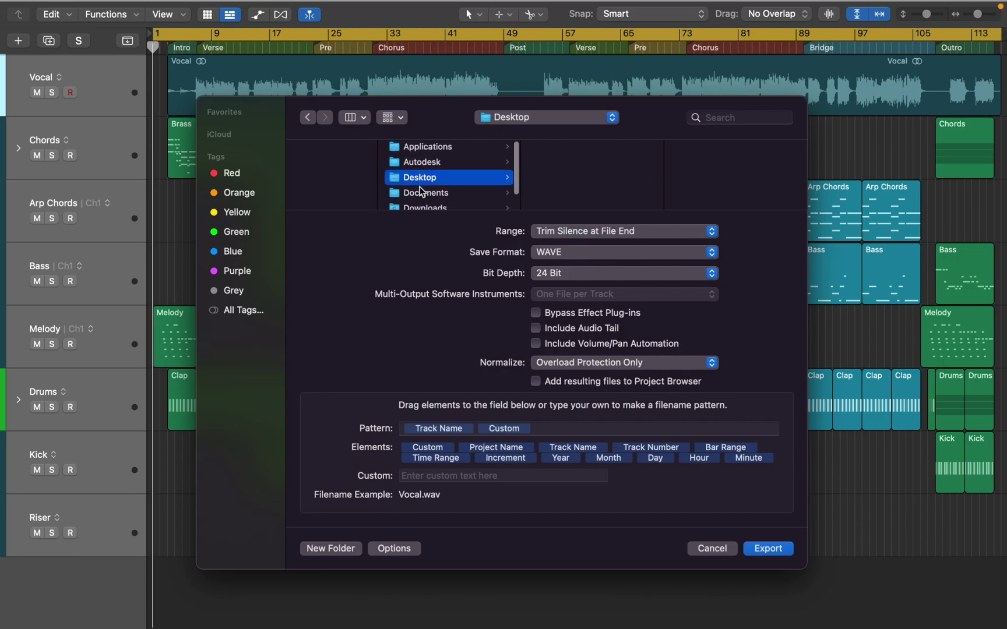
Step: Keep Trim Silence and 24 Bit, leave plug-ins active, and include the audio tail
{"action": "left_click", "coordinate": [546, 233]}
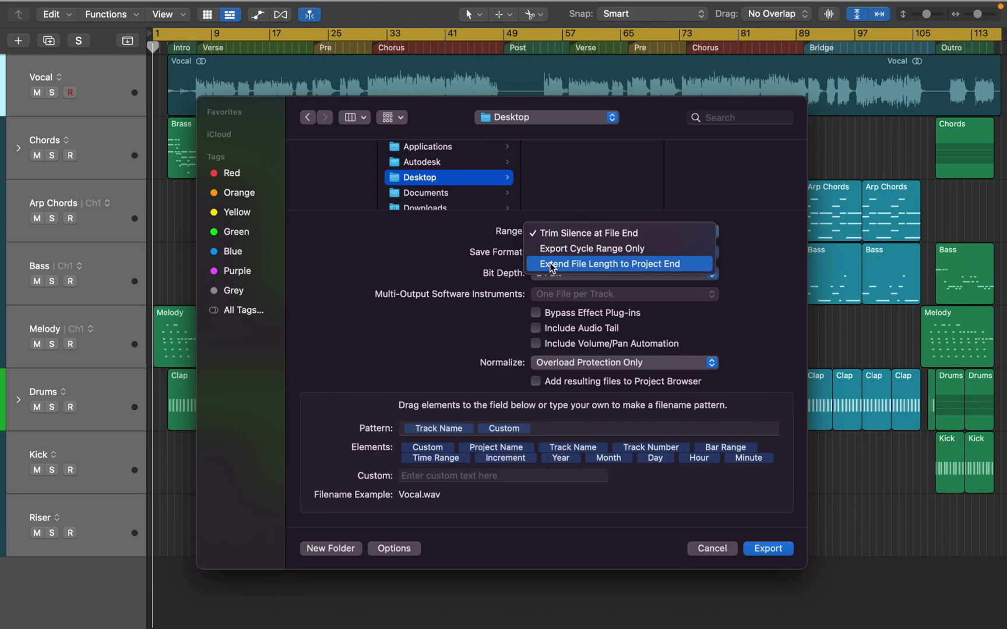
{"action": "left_click", "coordinate": [555, 234]}
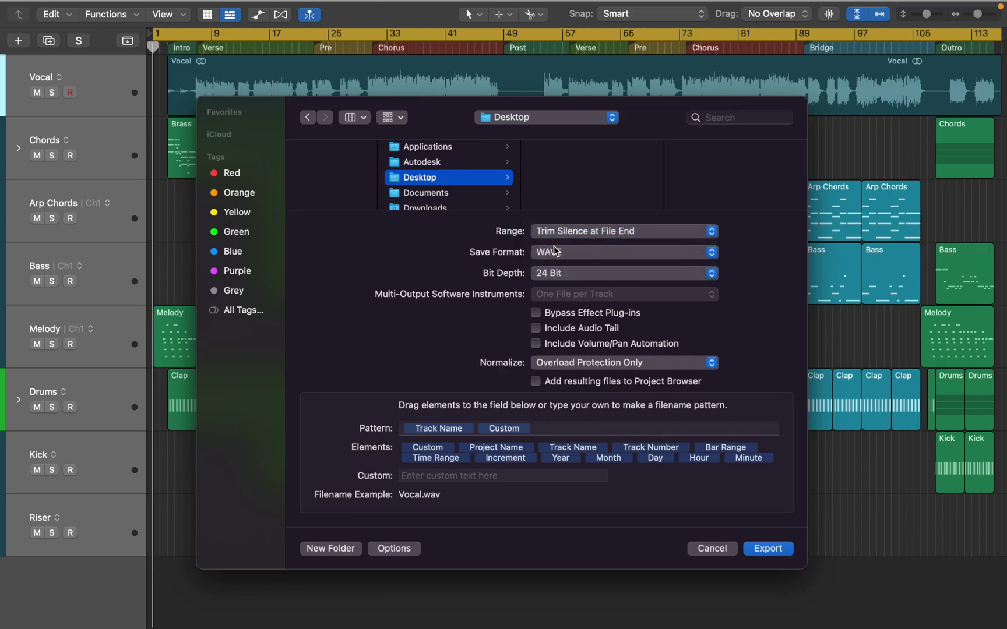
{"action": "left_click", "coordinate": [551, 273]}
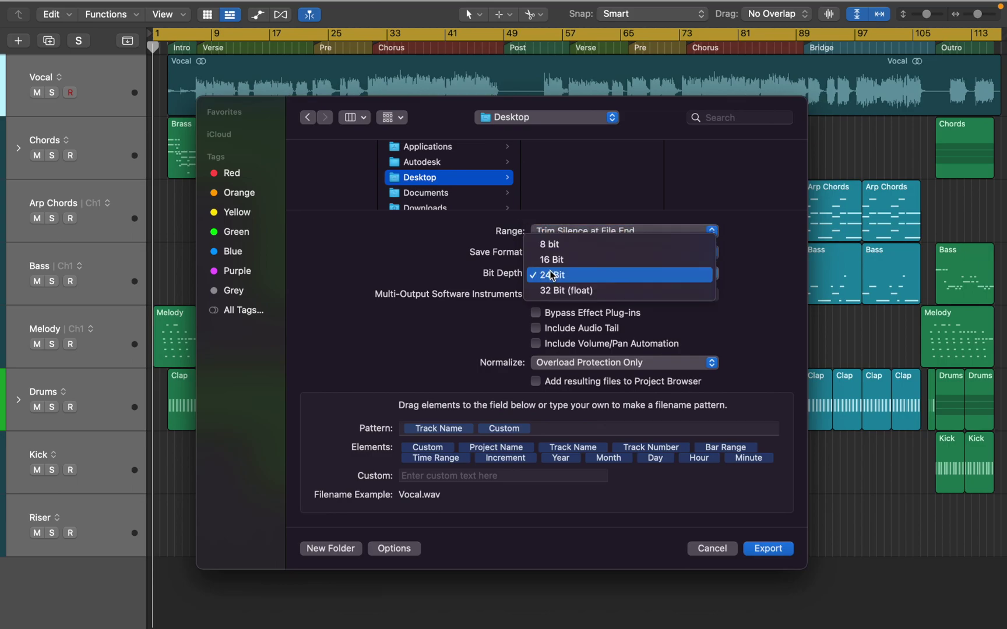
{"action": "left_click", "coordinate": [551, 275]}
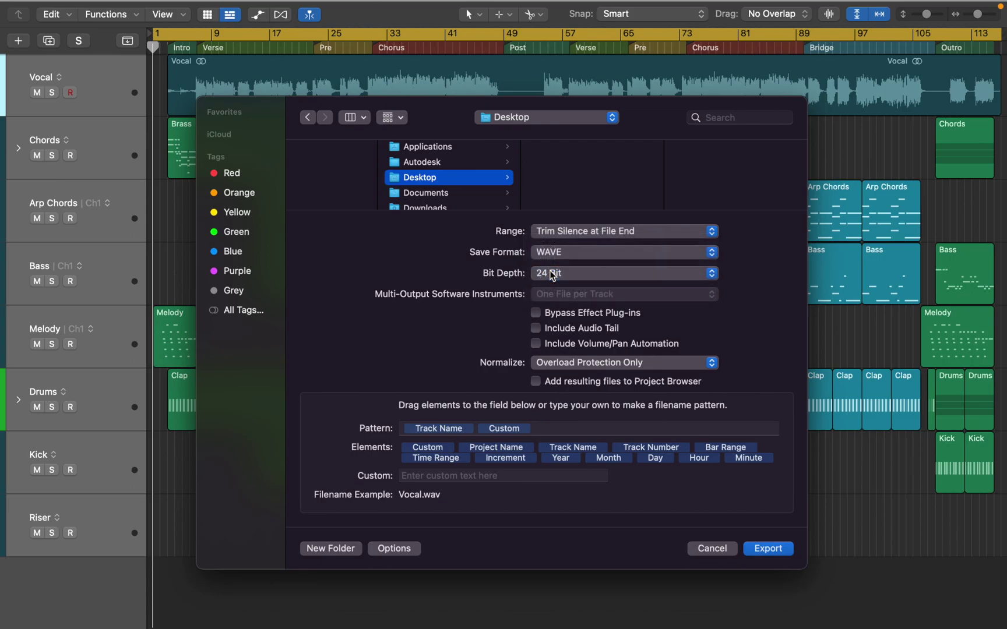
{"action": "left_click", "coordinate": [546, 315]}
{"action": "left_click", "coordinate": [546, 316]}
{"action": "left_click", "coordinate": [537, 330]}
Step: Name files as project name, track name and ' Stem', then export all tracks
{"action": "left_click_drag", "start_coordinate": [519, 450], "coordinate": [405, 432]}
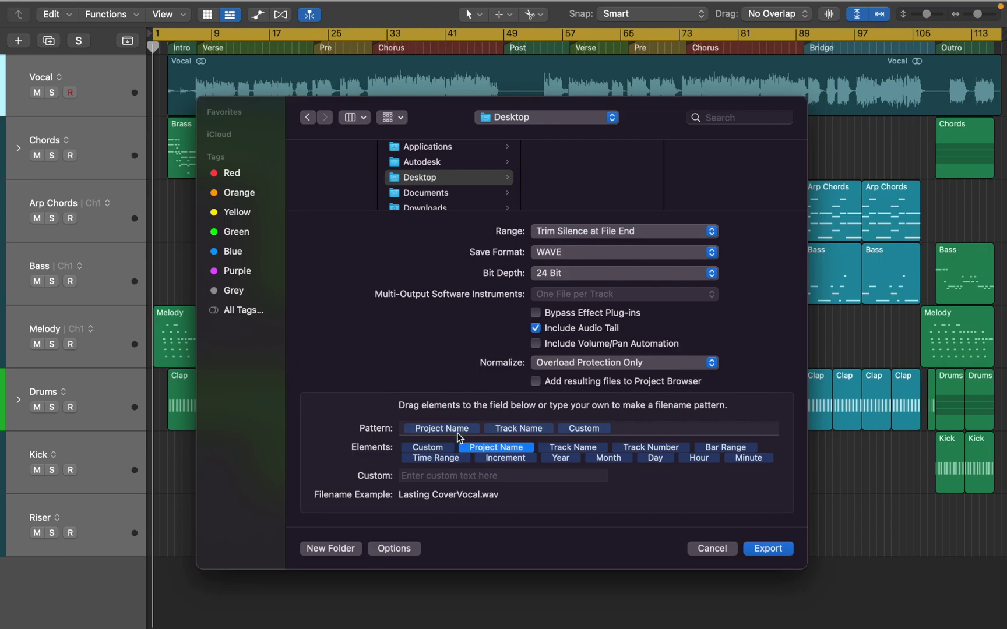
{"action": "left_click", "coordinate": [482, 429]}
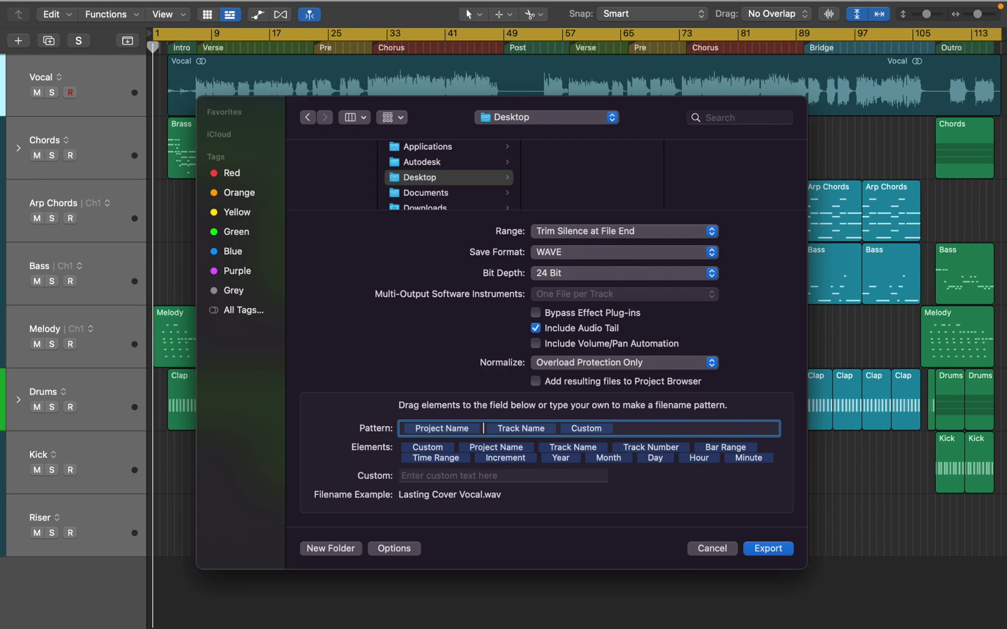
{"action": "left_click", "coordinate": [461, 474]}
{"action": "type", "text": "Stem"}
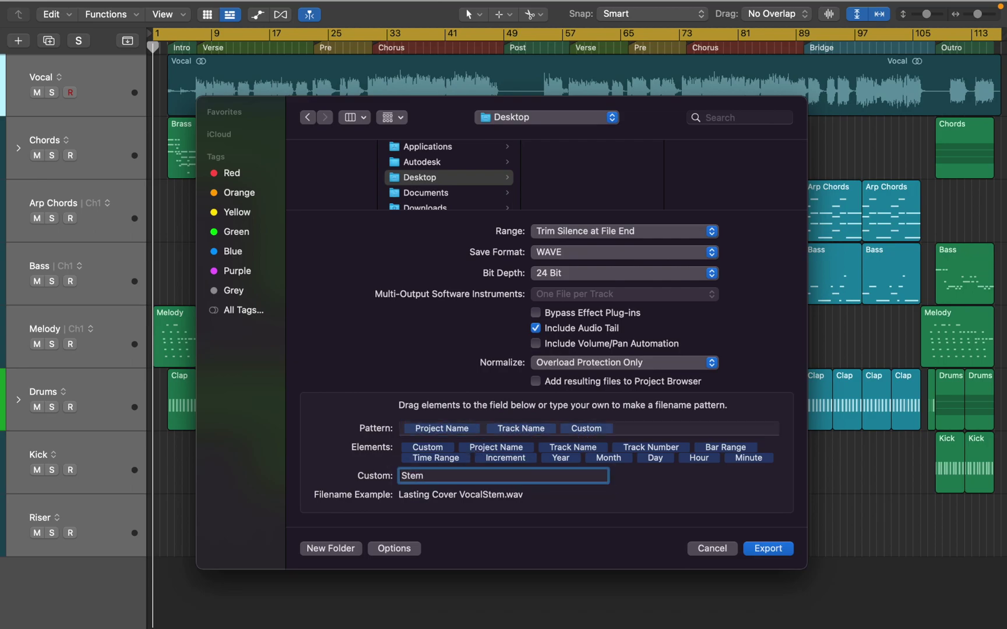
{"action": "key", "text": "super+Left"}
{"action": "left_click", "coordinate": [751, 546]}
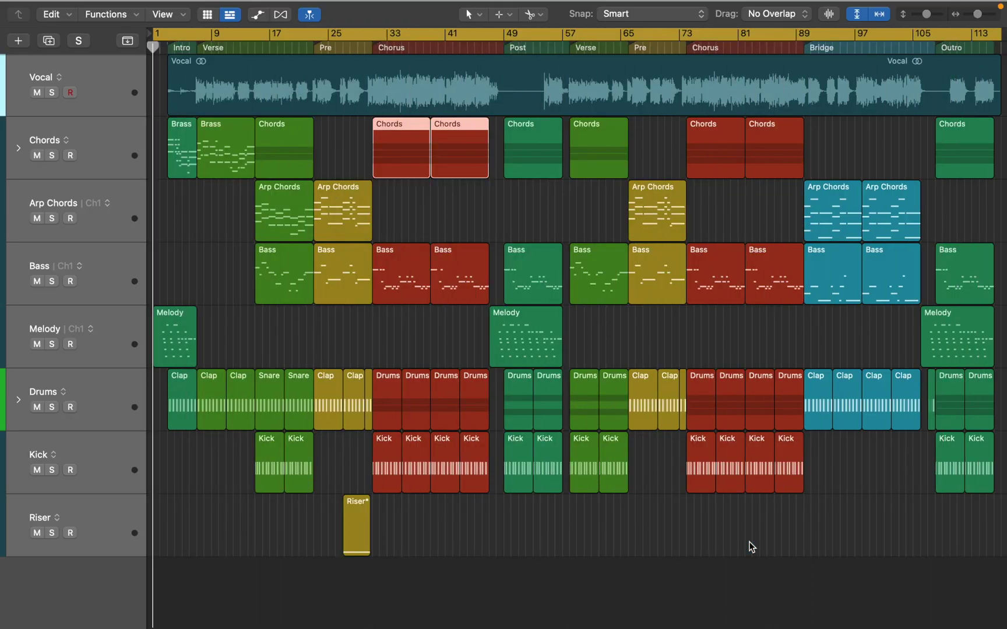
Step: Send the Vocal to Bus 4, load Space reverb on Aux 4, and raise the send level
{"action": "key", "text": "x"}
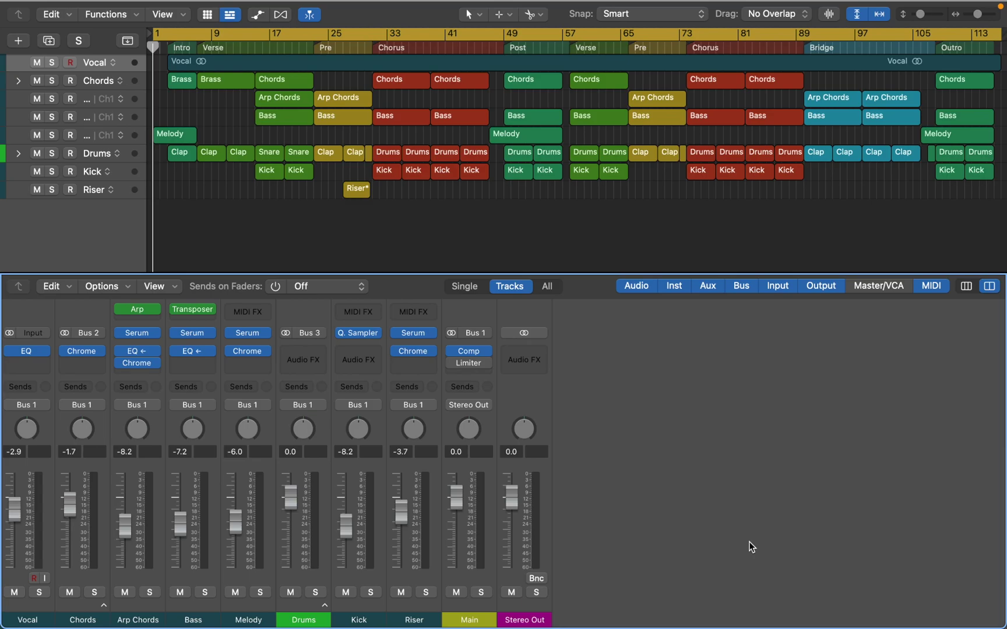
{"action": "left_click", "coordinate": [113, 387]}
{"action": "mouse_move", "coordinate": [25, 410]}
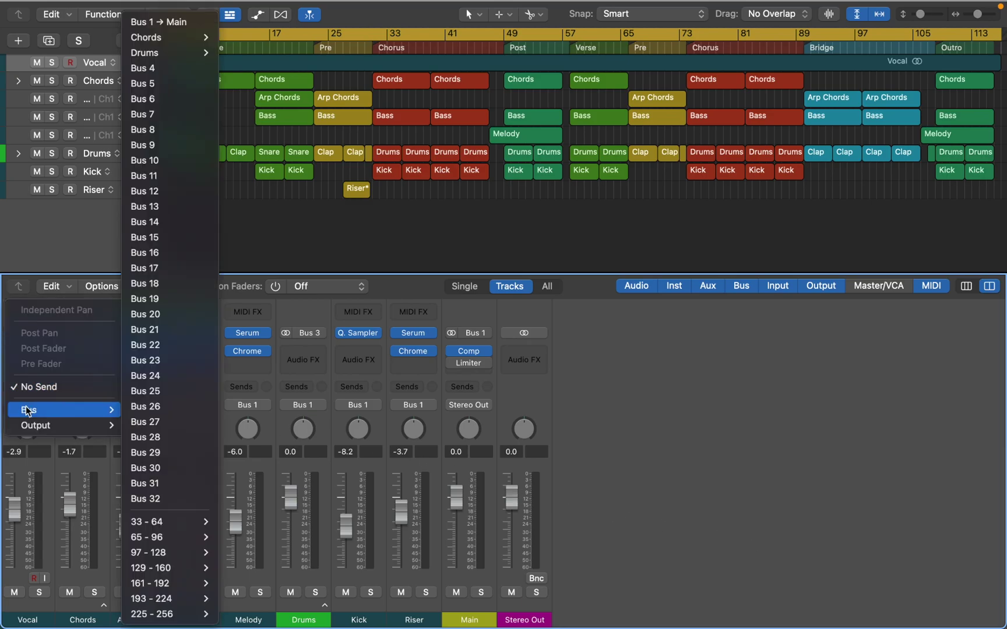
{"action": "left_click", "coordinate": [185, 68]}
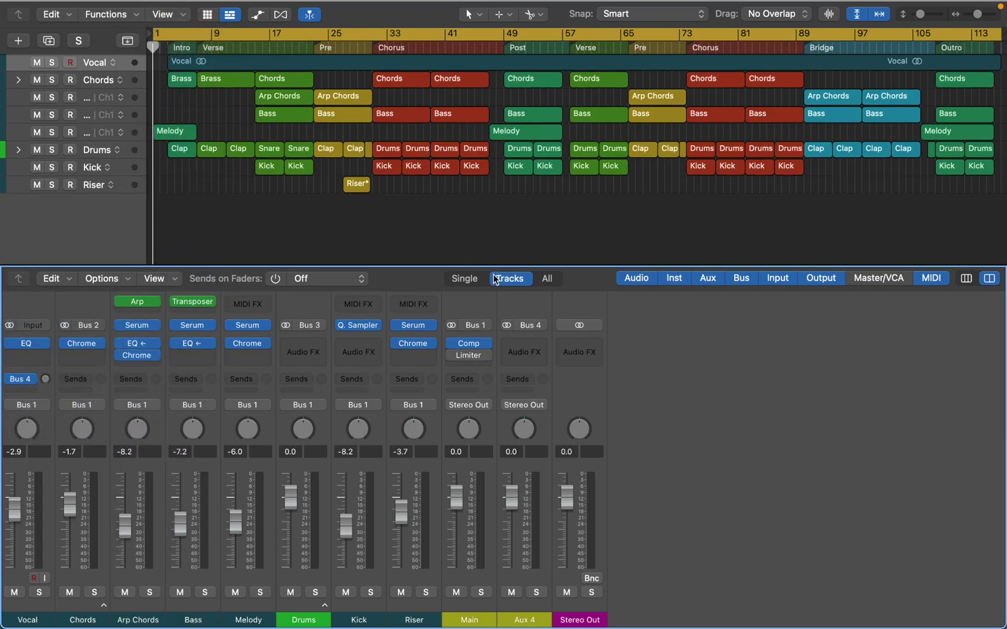
{"action": "left_click", "coordinate": [524, 346]}
{"action": "mouse_move", "coordinate": [555, 442]}
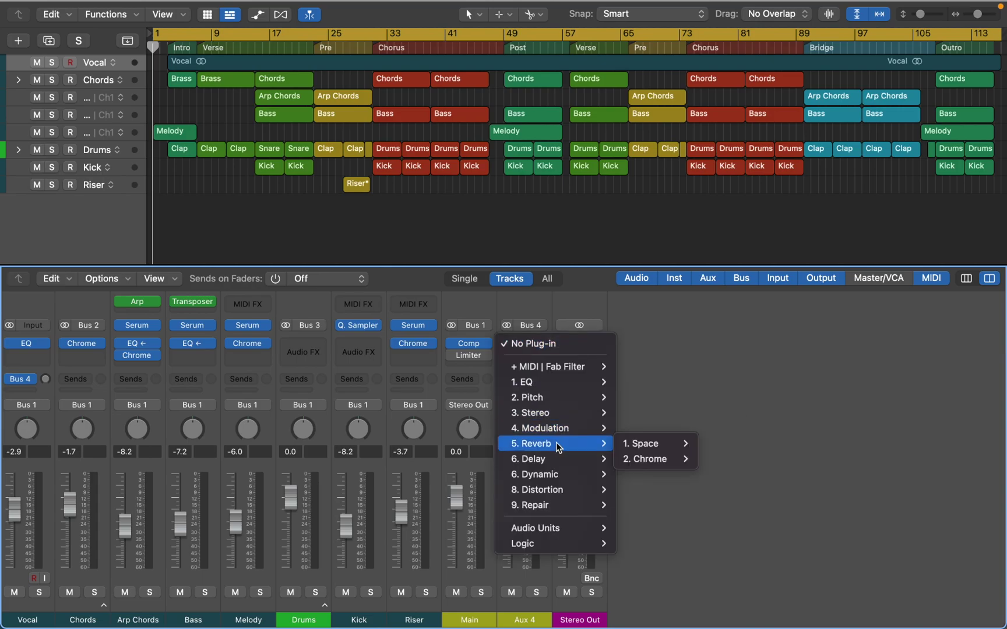
{"action": "left_click", "coordinate": [641, 443]}
{"action": "left_click_drag", "start_coordinate": [46, 379], "coordinate": [56, 383]}
Step: Rename Aux 4 to 'Rev. Vocal Bus', give it its own track, and hide the mixer
{"action": "double_click", "coordinate": [521, 620]}
{"action": "type", "text": "Rev. Vocal Bus"}
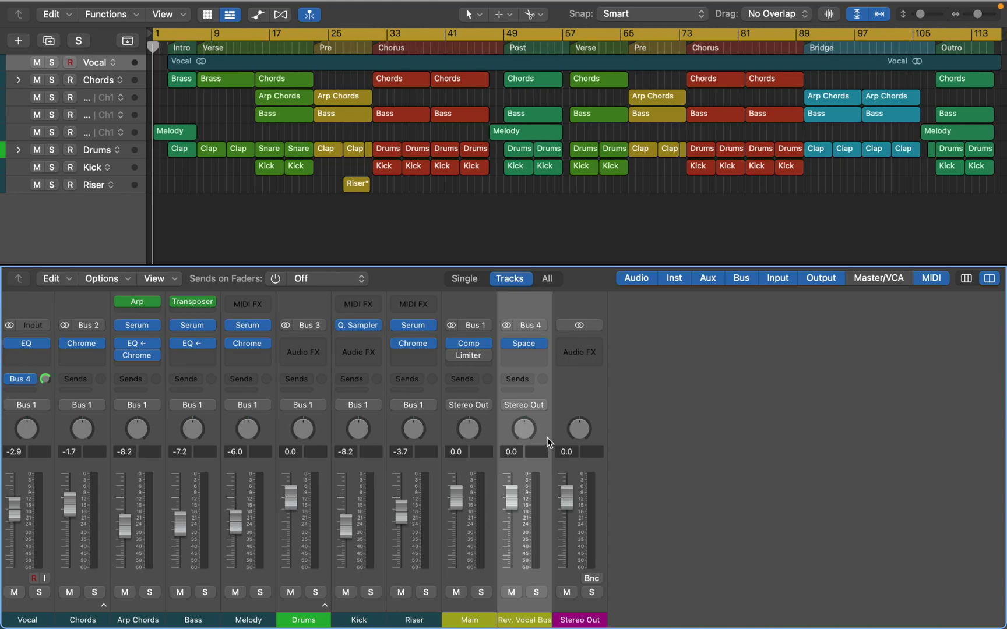
{"action": "right_click", "coordinate": [548, 437]}
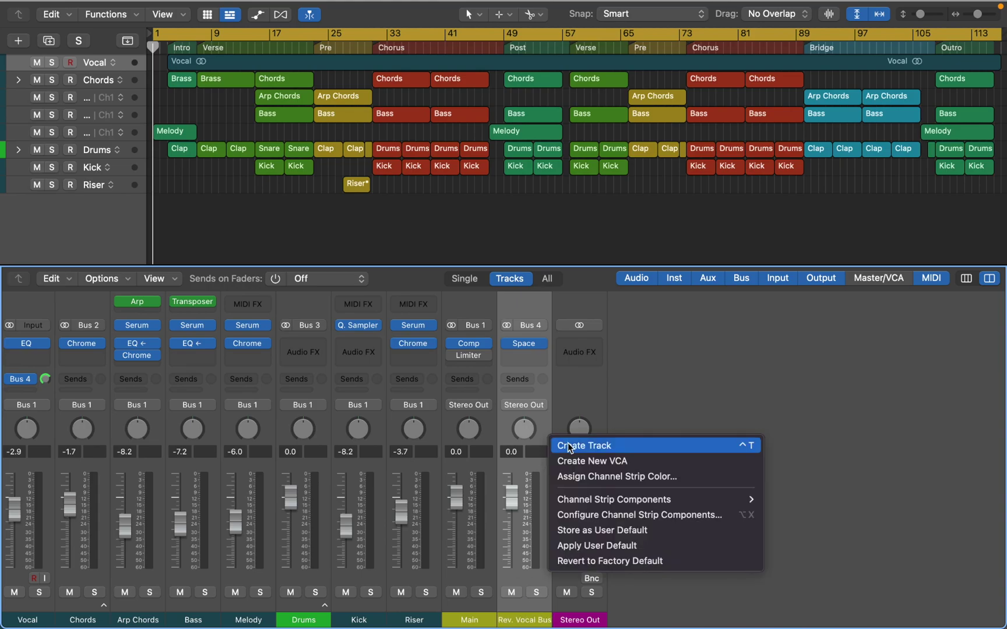
{"action": "left_click", "coordinate": [568, 445]}
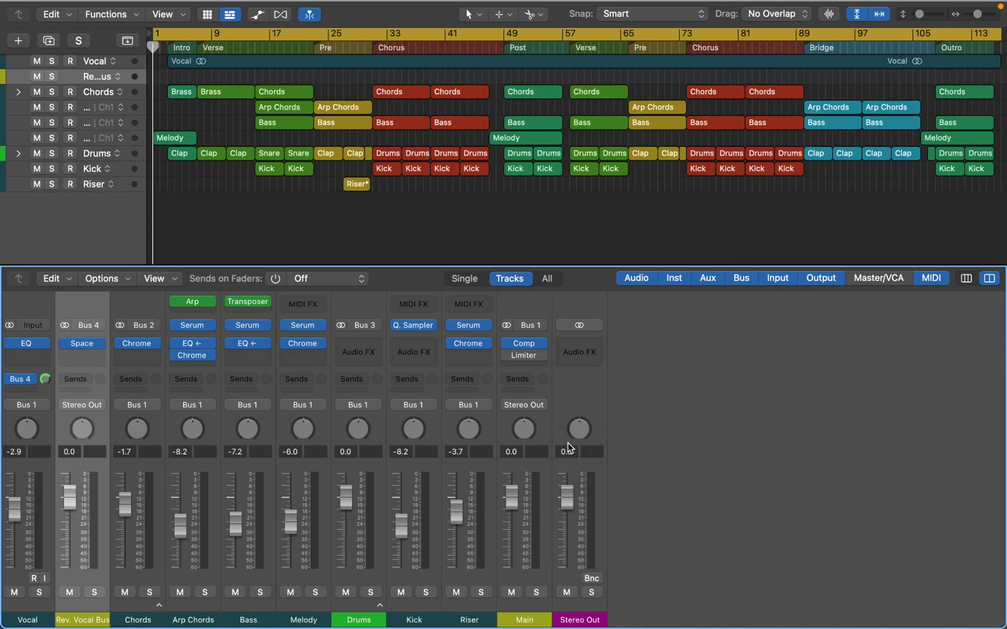
{"action": "key", "text": "x"}
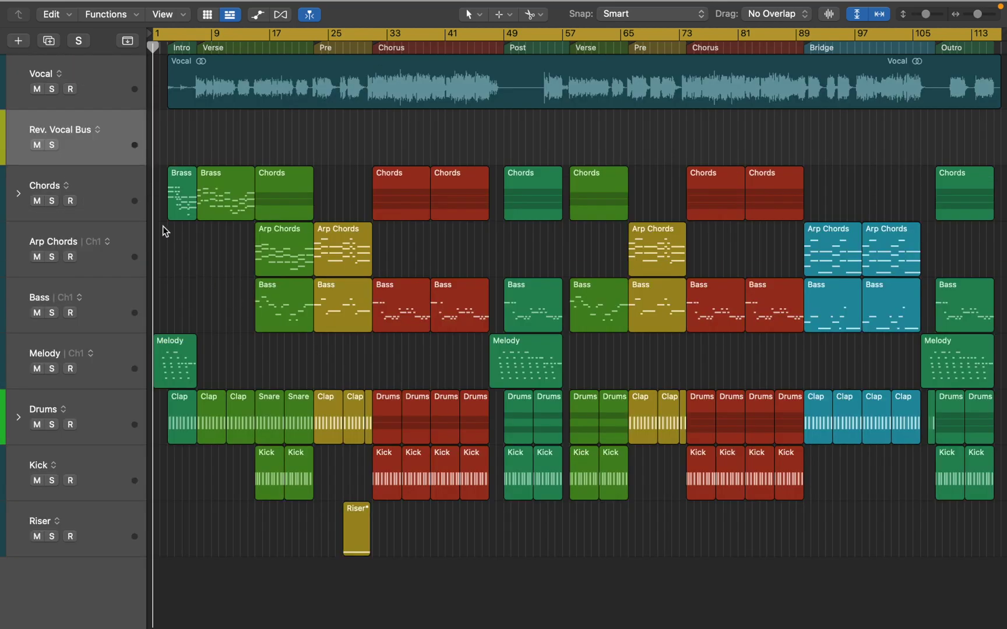
Step: Solo Vocal and Rev. Vocal Bus and export those 2 tracks as audio files
{"action": "left_click", "coordinate": [52, 88]}
{"action": "left_click", "coordinate": [53, 145]}
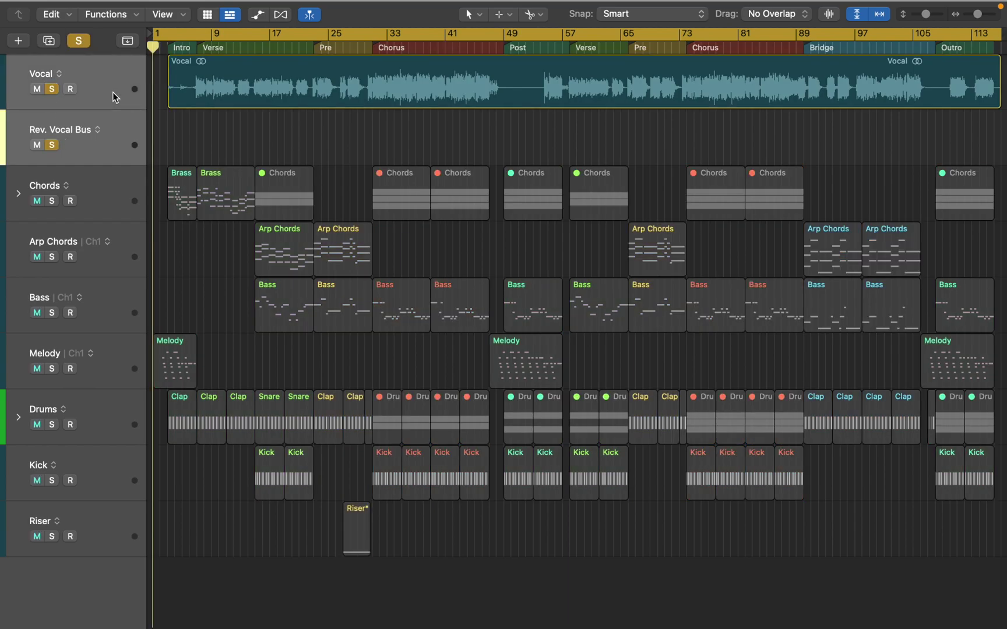
{"action": "left_click", "coordinate": [100, 7]}
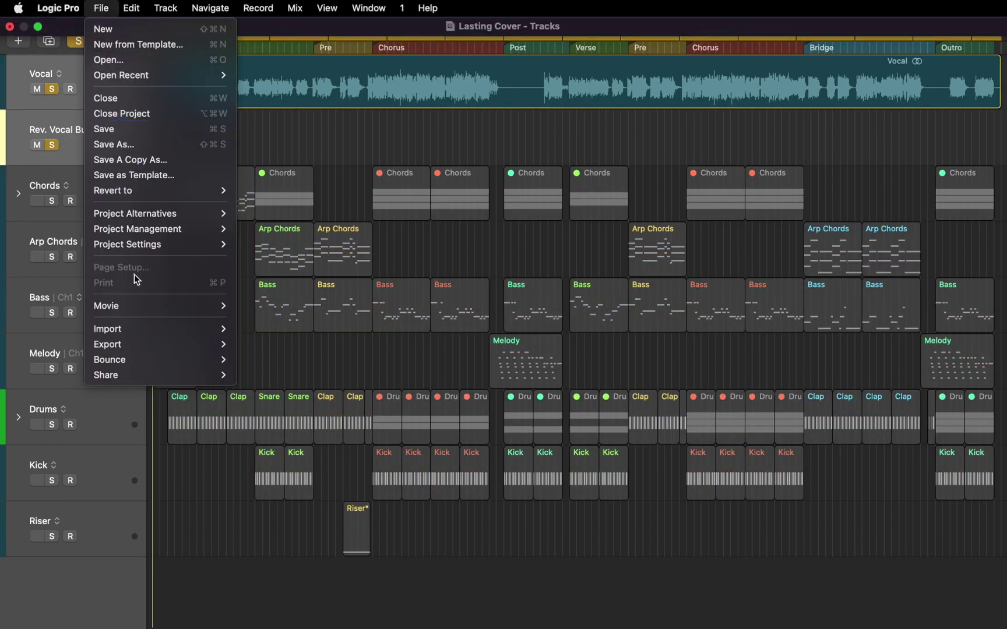
{"action": "mouse_move", "coordinate": [210, 348]}
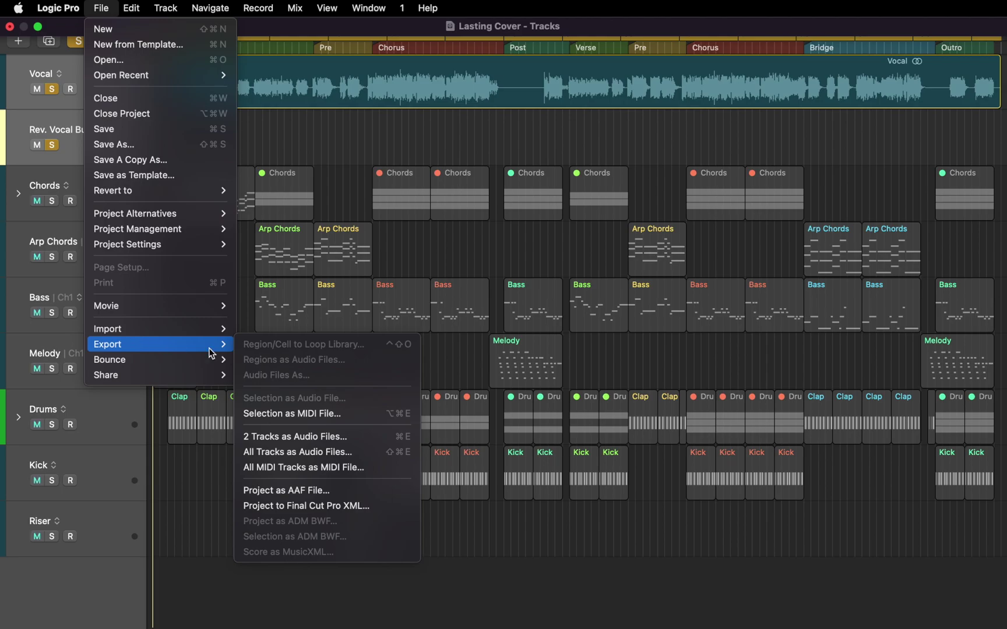
{"action": "left_click", "coordinate": [306, 441]}
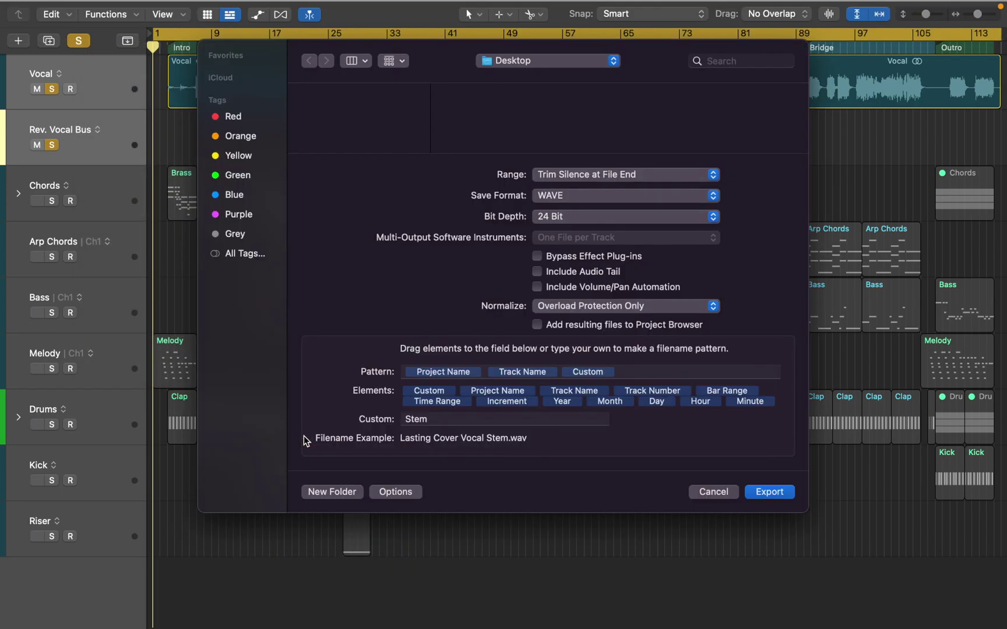
{"action": "left_click", "coordinate": [751, 493]}
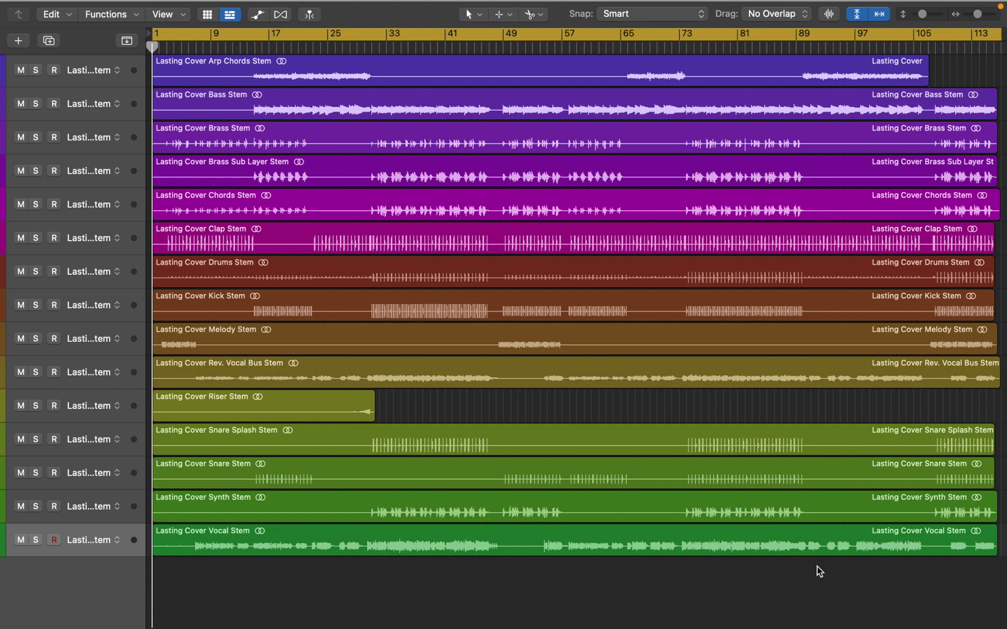
Step: Move Drums Stem below Rev. Vocal Bus Stem and Clap Stem below Snare Splash Stem
{"action": "left_click", "coordinate": [369, 416]}
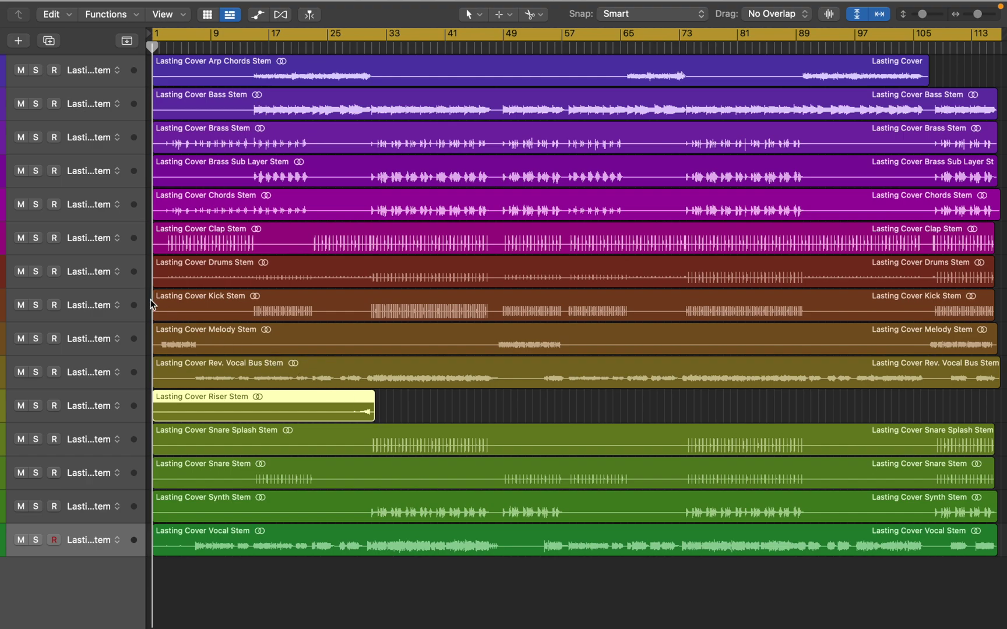
{"action": "left_click_drag", "start_coordinate": [108, 274], "coordinate": [91, 401]}
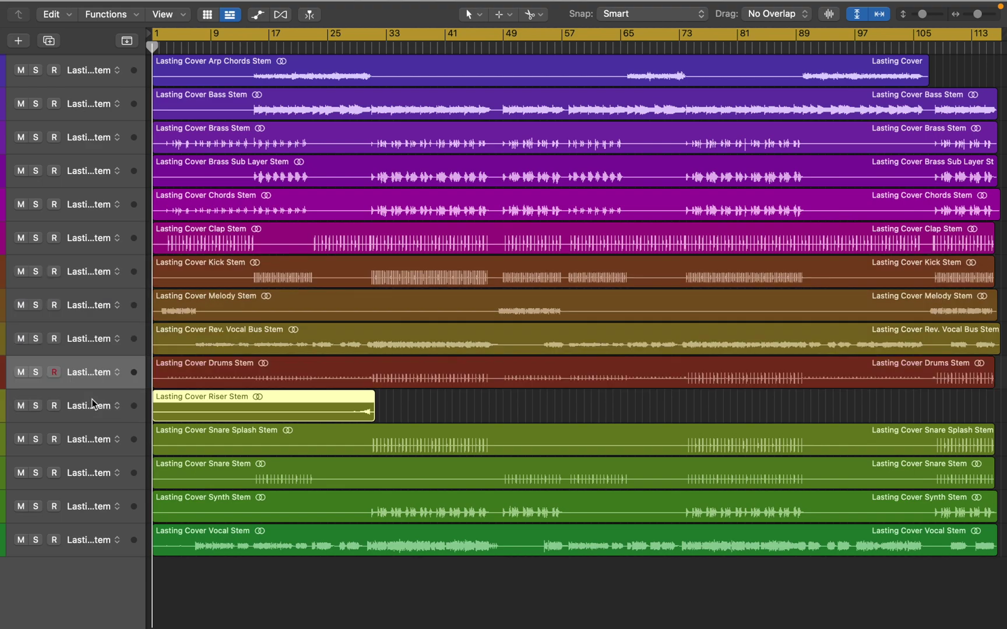
{"action": "left_click", "coordinate": [90, 236]}
{"action": "left_click_drag", "start_coordinate": [87, 238], "coordinate": [97, 445]}
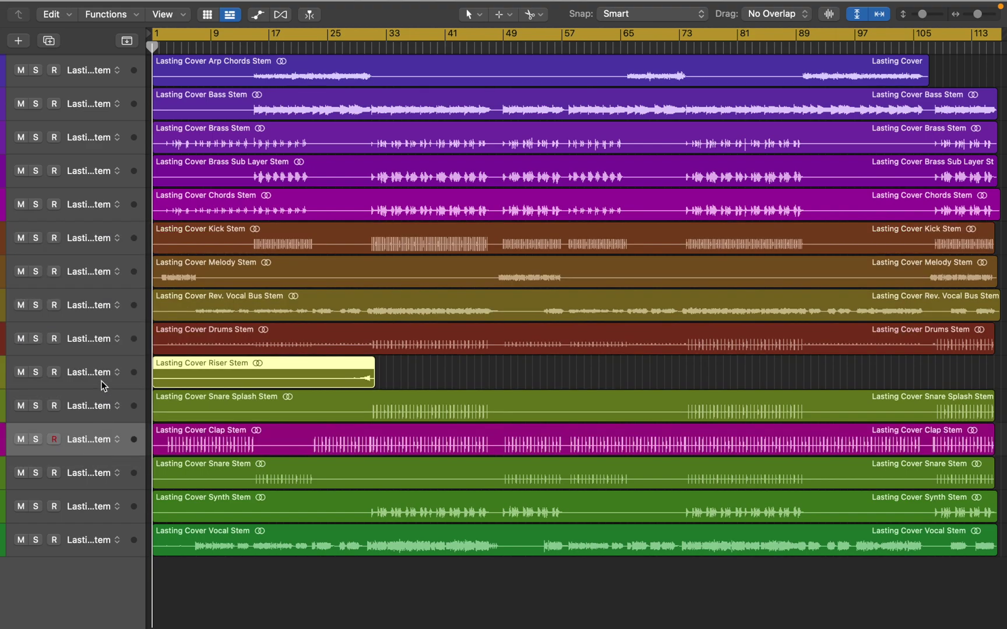